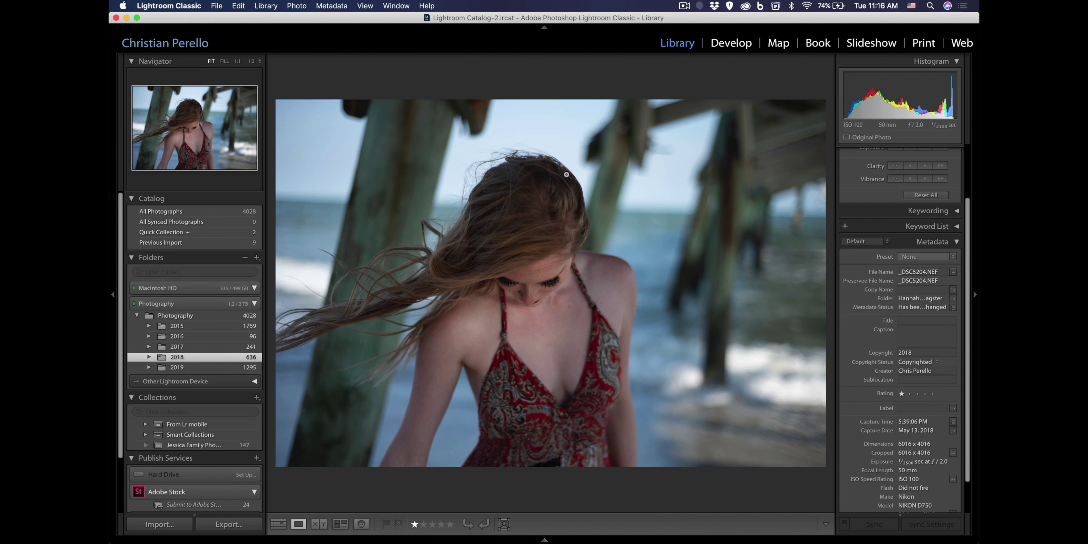
# - Switch the selected beach portrait from Library into the Develop module
pyautogui.click(729, 46)
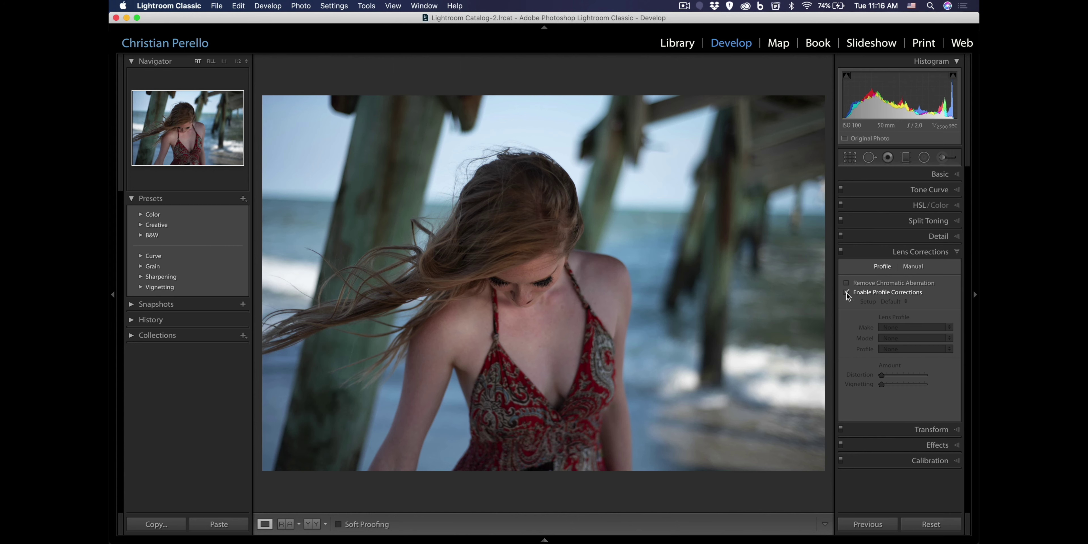
# - Enable the Nikon lens profile correction and chromatic aberration removal for the portrait
pyautogui.click(847, 294)
pyautogui.click(846, 283)
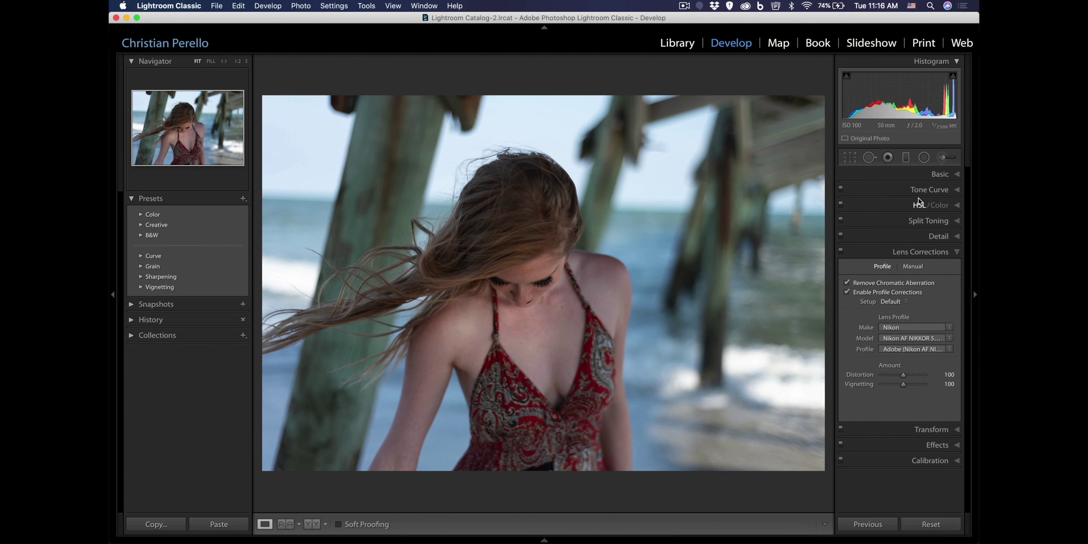
pyautogui.click(932, 177)
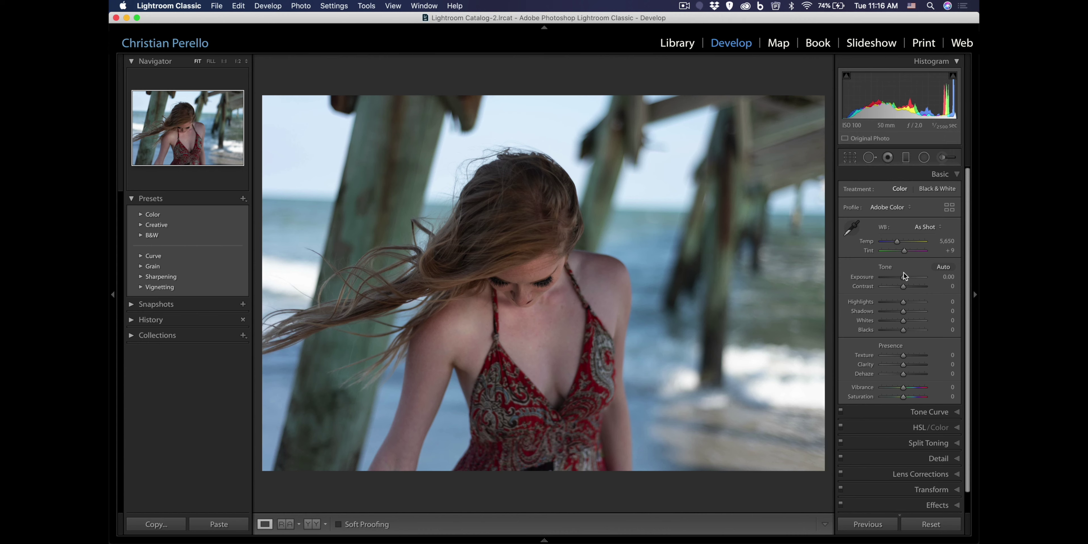
# - Set Exposure +0.80, Highlights −100, Contrast +20 and Vibrance +15
pyautogui.moveTo(904, 277); pyautogui.dragTo(906, 277)
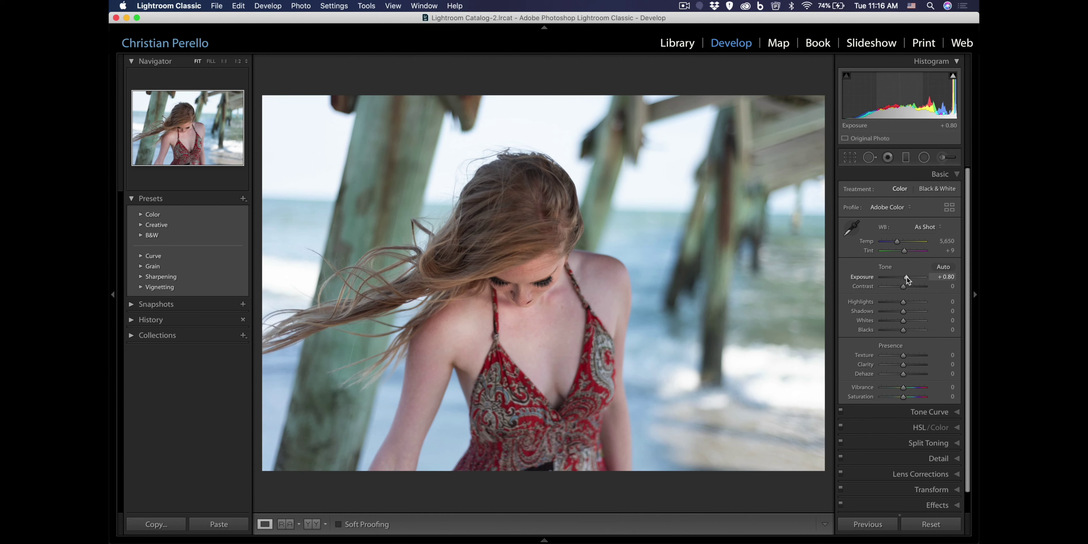
pyautogui.moveTo(903, 301); pyautogui.dragTo(855, 294)
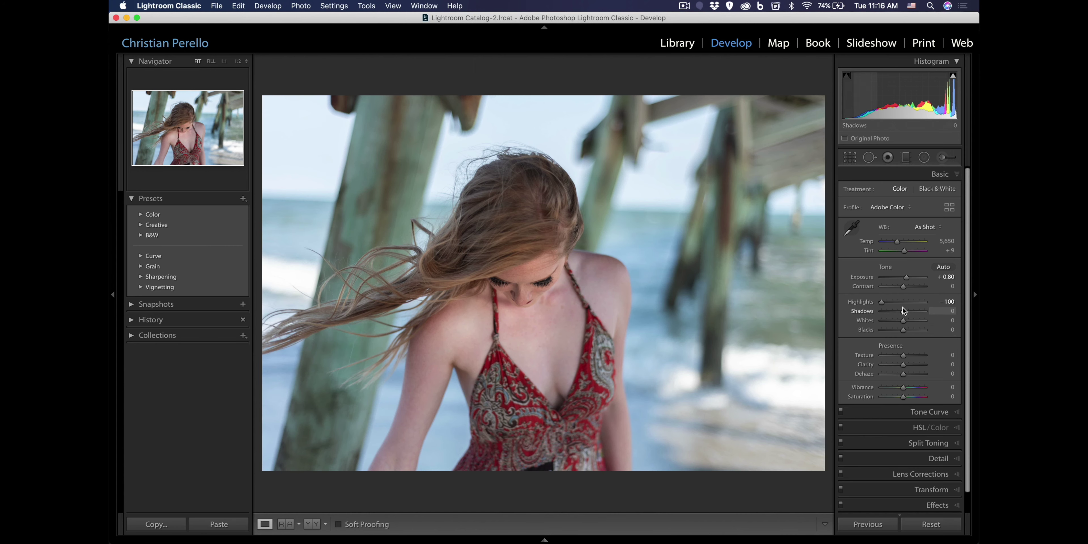
pyautogui.moveTo(902, 287); pyautogui.dragTo(906, 286)
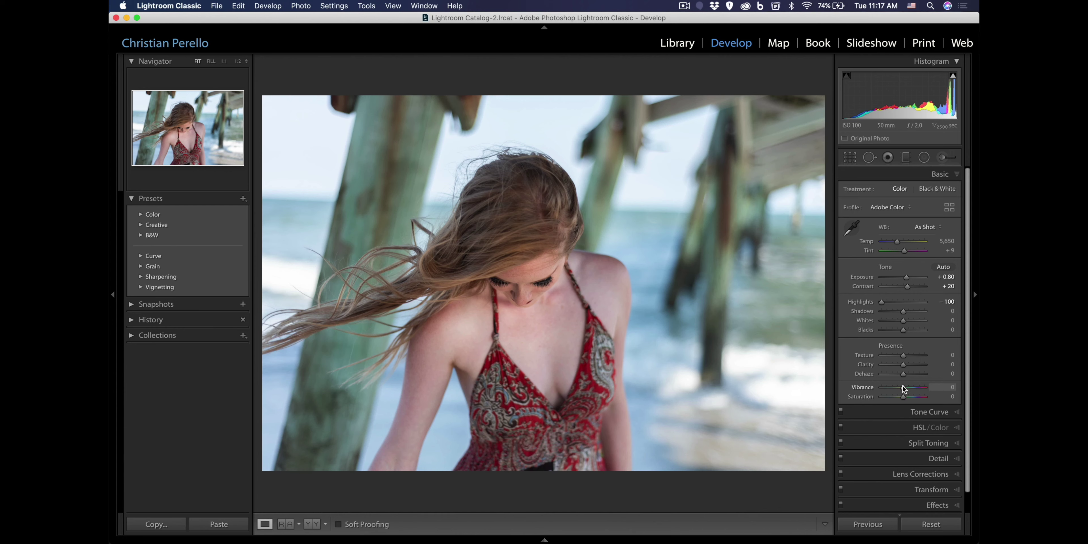
pyautogui.moveTo(902, 385); pyautogui.dragTo(905, 386)
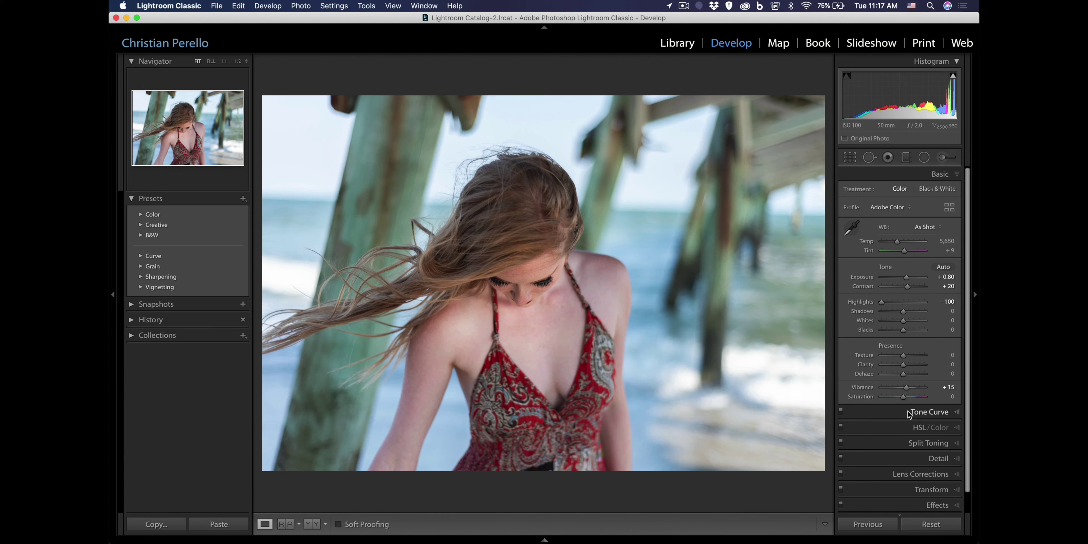
# - Sample the sky and pillars to set HSL hues Green +6, Aqua −14, Blue −22
pyautogui.click(908, 427)
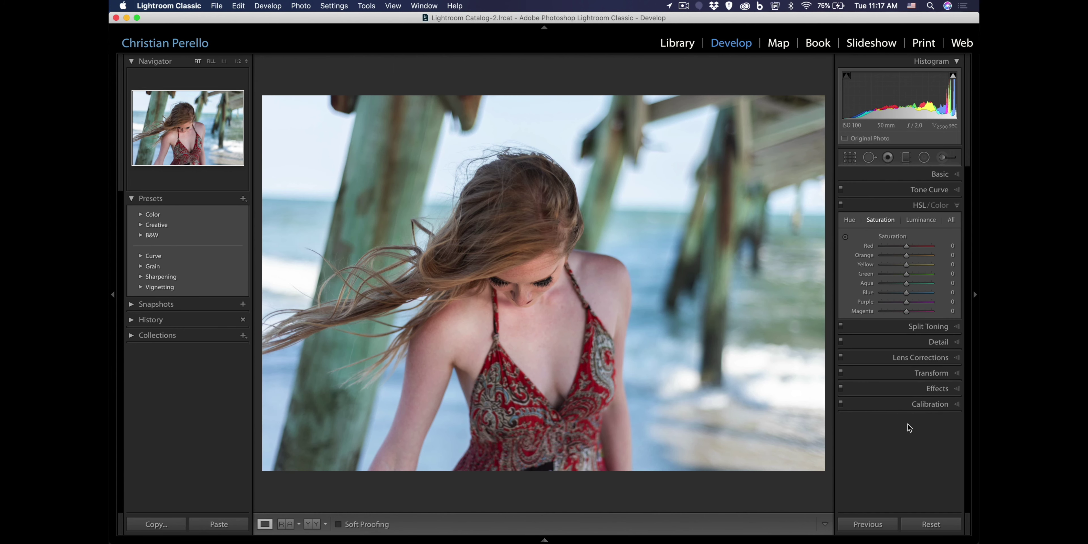
pyautogui.click(851, 221)
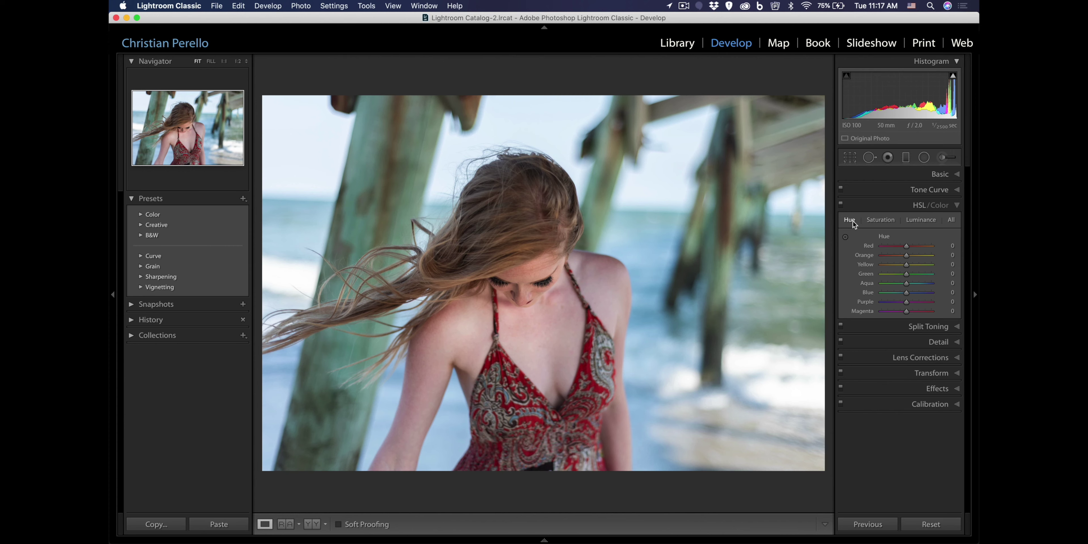
pyautogui.click(845, 237)
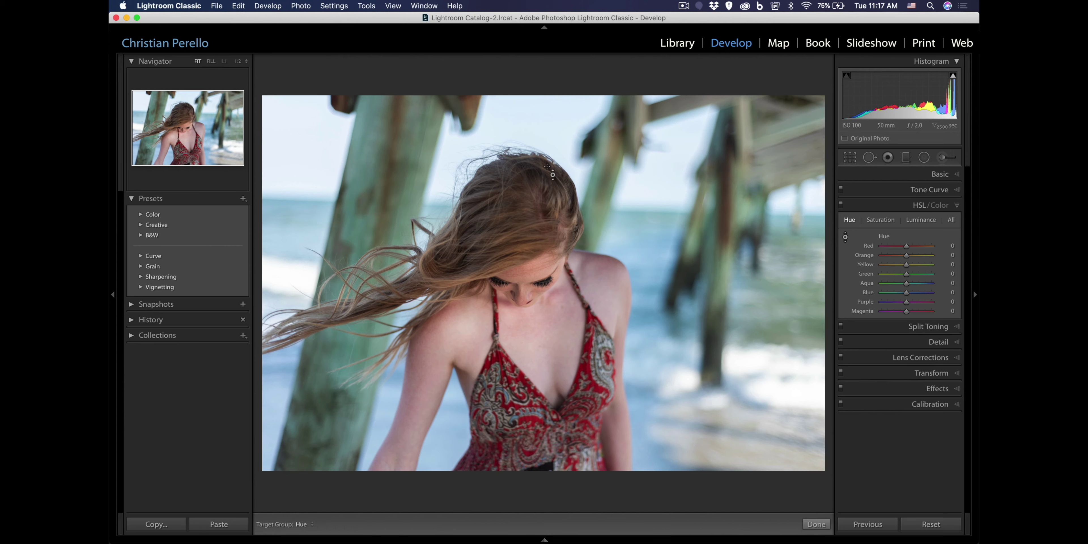
pyautogui.moveTo(372, 162)
pyautogui.mouseDown()
pyautogui.moveTo(371, 126)
pyautogui.moveTo(370, 165)
pyautogui.mouseUp()
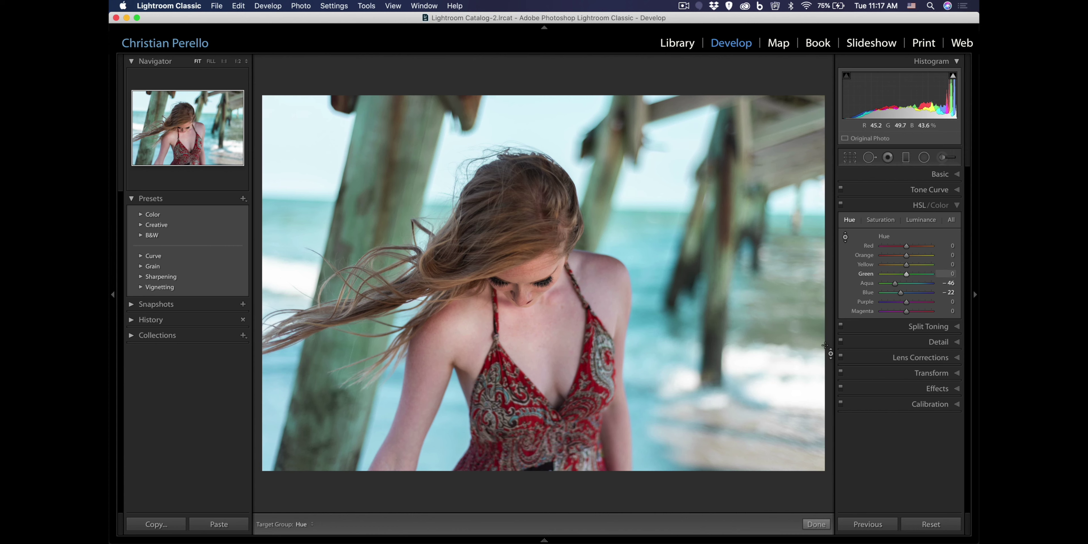
pyautogui.moveTo(793, 294)
pyautogui.mouseDown()
pyautogui.moveTo(793, 310)
pyautogui.moveTo(792, 279)
pyautogui.moveTo(795, 297)
pyautogui.mouseUp()
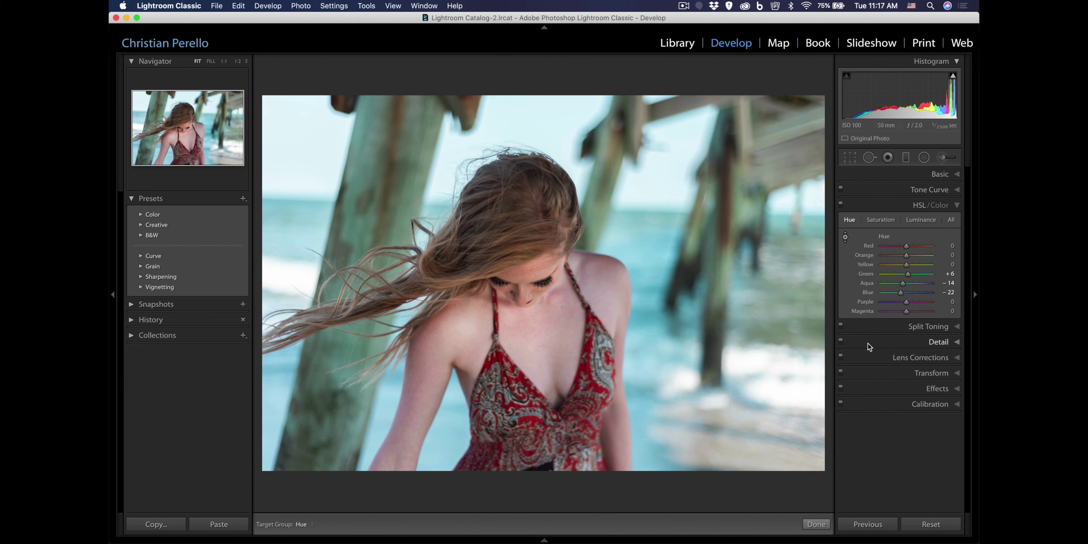
pyautogui.click(916, 328)
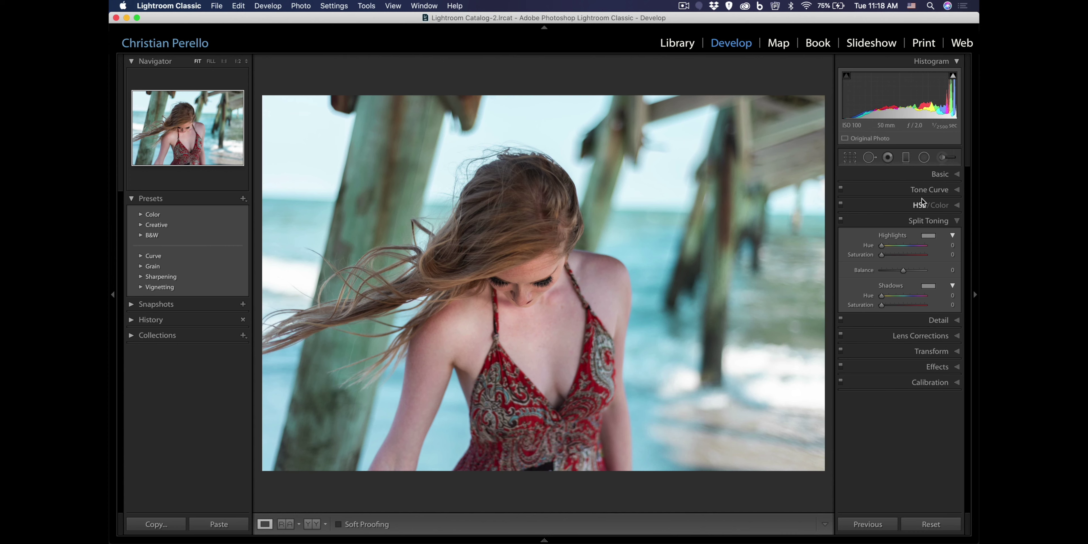
# - Shape an RGB point curve with lifted blacks and an S-shaped midtone contrast boost
pyautogui.click(925, 191)
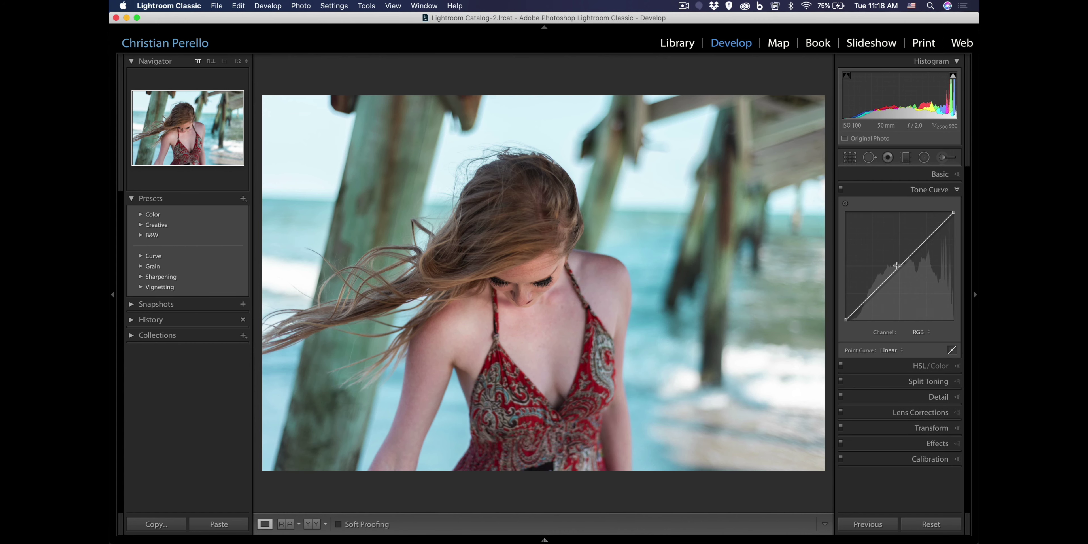
pyautogui.moveTo(846, 319); pyautogui.dragTo(841, 297)
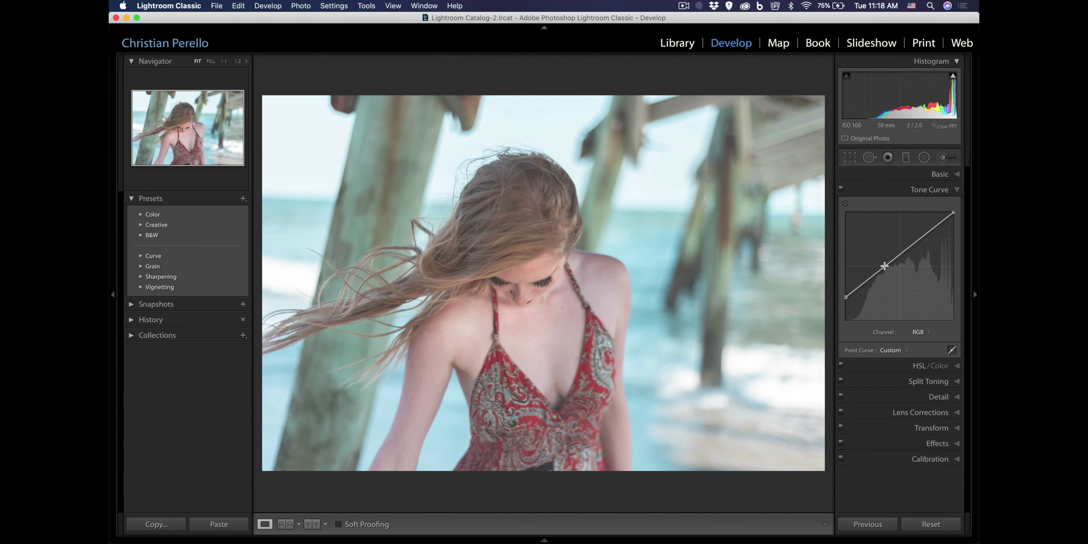
pyautogui.moveTo(885, 266); pyautogui.dragTo(915, 244)
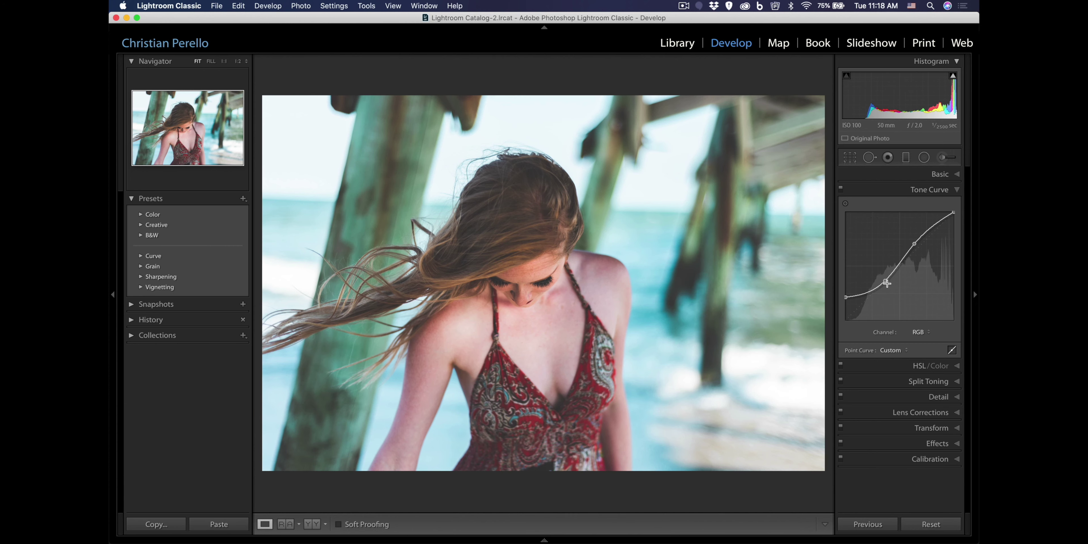
pyautogui.moveTo(887, 283)
pyautogui.mouseDown()
pyautogui.moveTo(845, 297)
pyautogui.moveTo(884, 280)
pyautogui.mouseUp()
pyautogui.moveTo(915, 244)
pyautogui.mouseDown()
pyautogui.moveTo(912, 235)
pyautogui.moveTo(918, 247)
pyautogui.mouseUp()
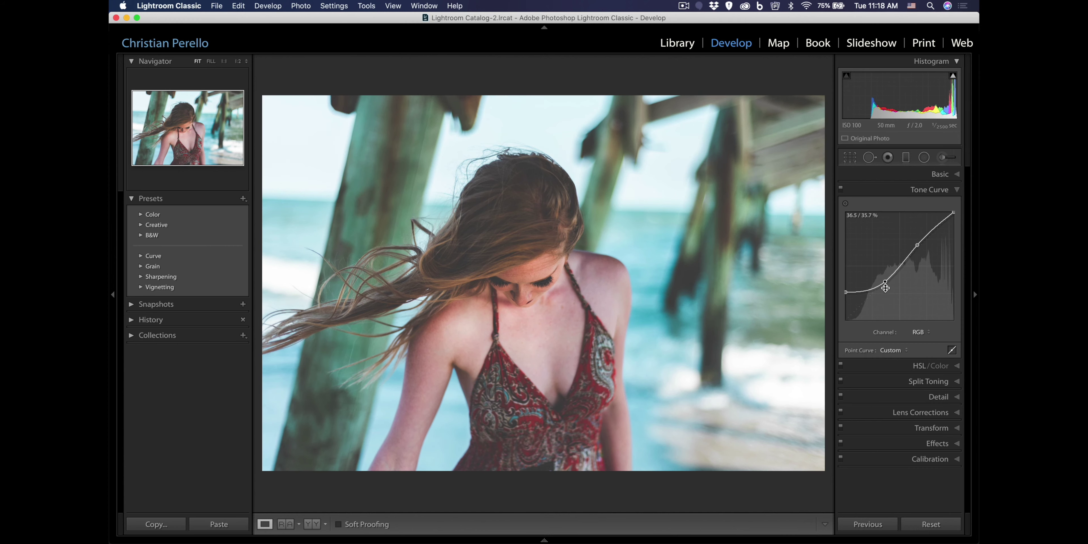
pyautogui.moveTo(884, 282); pyautogui.dragTo(894, 276)
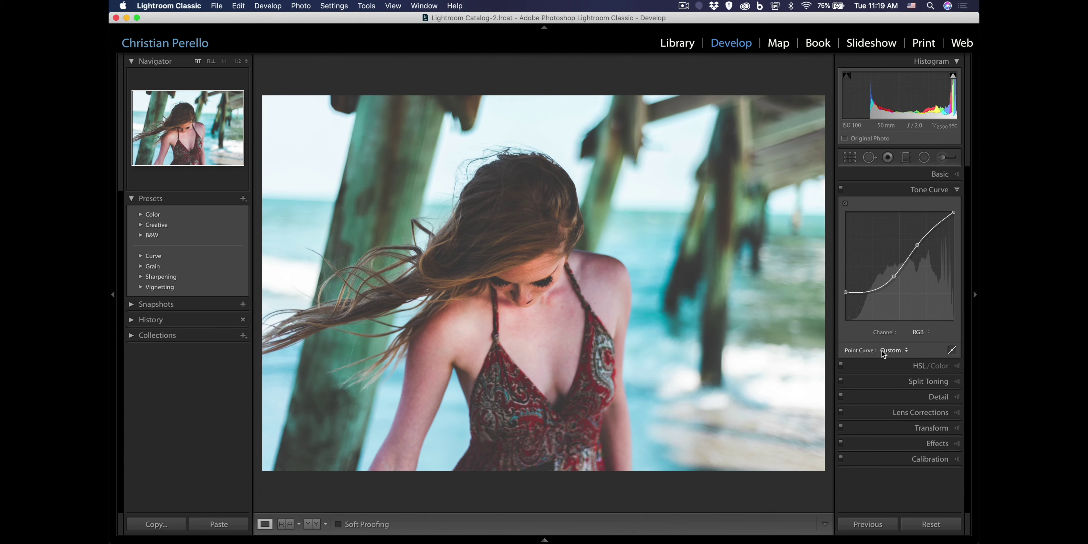
# - Lower Dehaze to −17 in the Basic panel
pyautogui.click(920, 175)
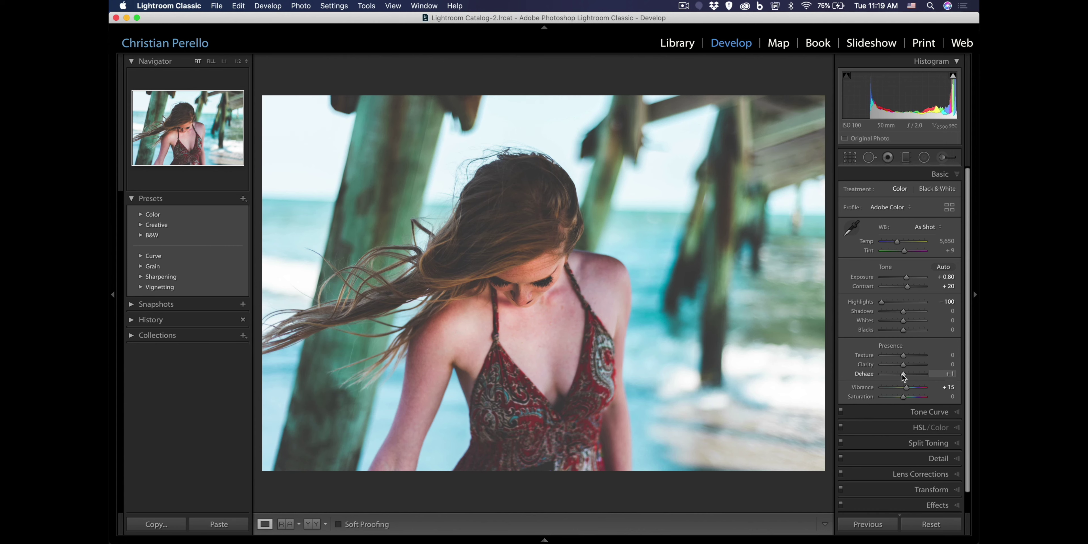
pyautogui.moveTo(901, 376); pyautogui.dragTo(897, 372)
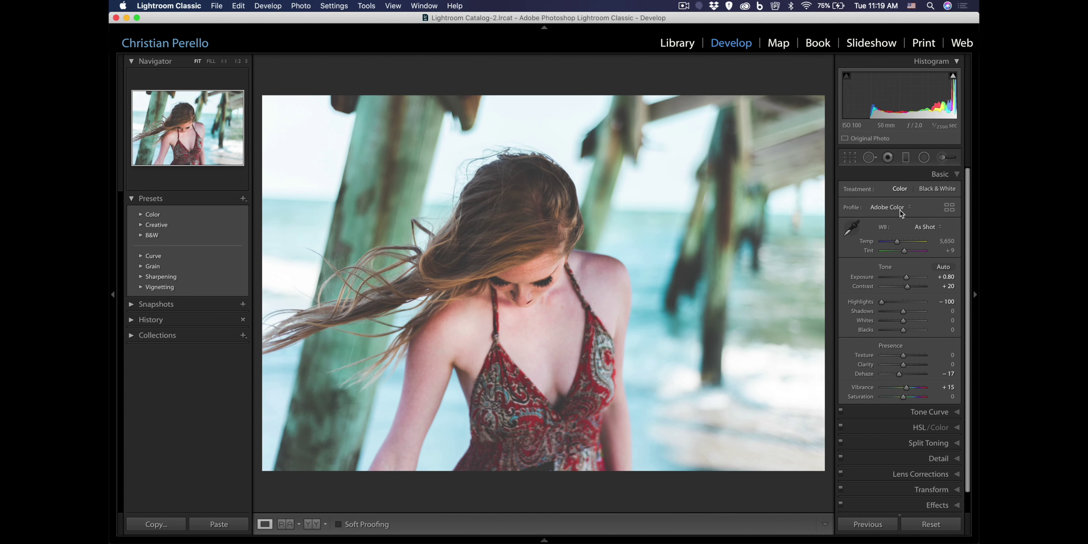
# - Crop the portrait in from the top to a tighter frame around the woman
pyautogui.click(850, 158)
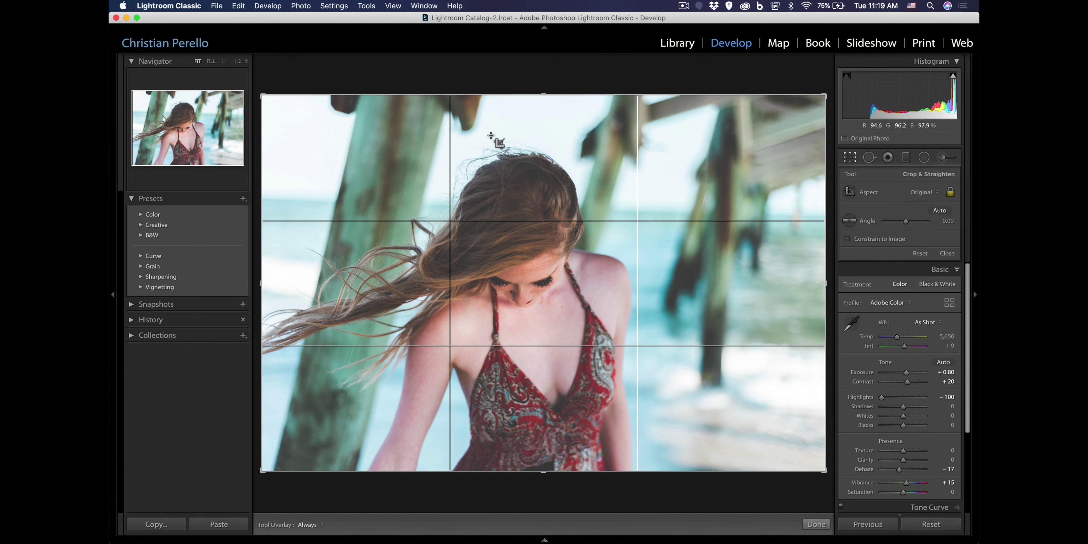
pyautogui.moveTo(543, 95); pyautogui.dragTo(498, 145)
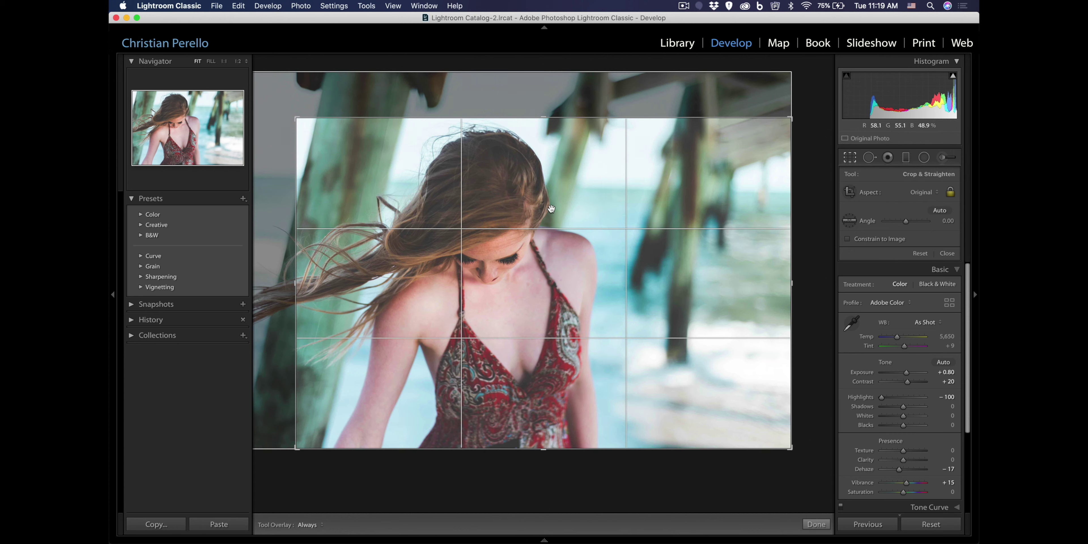
pyautogui.press('Return')
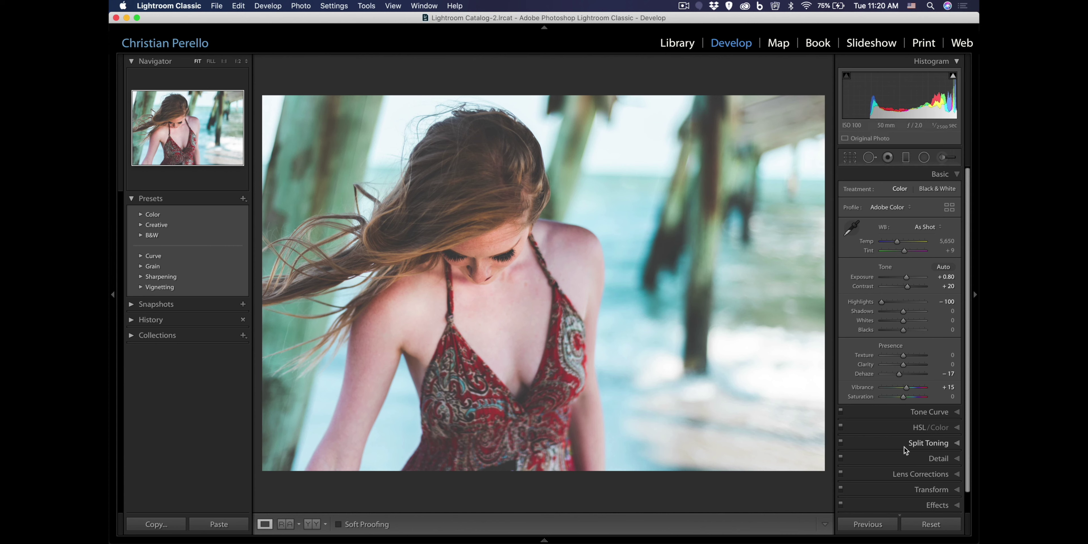
# - Set sharpening Masking to 54 while previewing the edge mask in the Detail panel
pyautogui.click(913, 460)
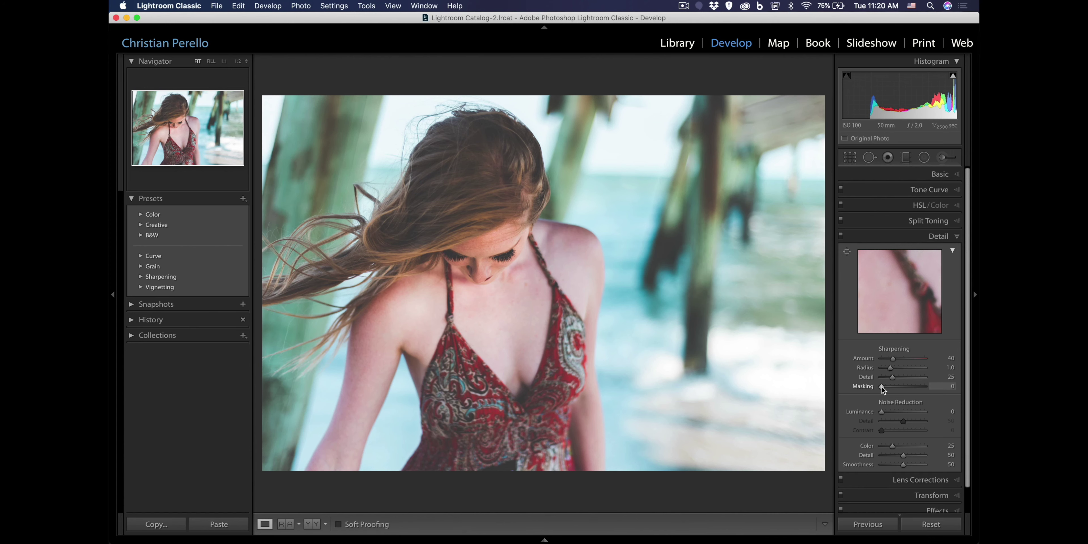
pyautogui.press('alt')
pyautogui.keyDown('alt'); pyautogui.click(882, 386); pyautogui.keyUp('alt')
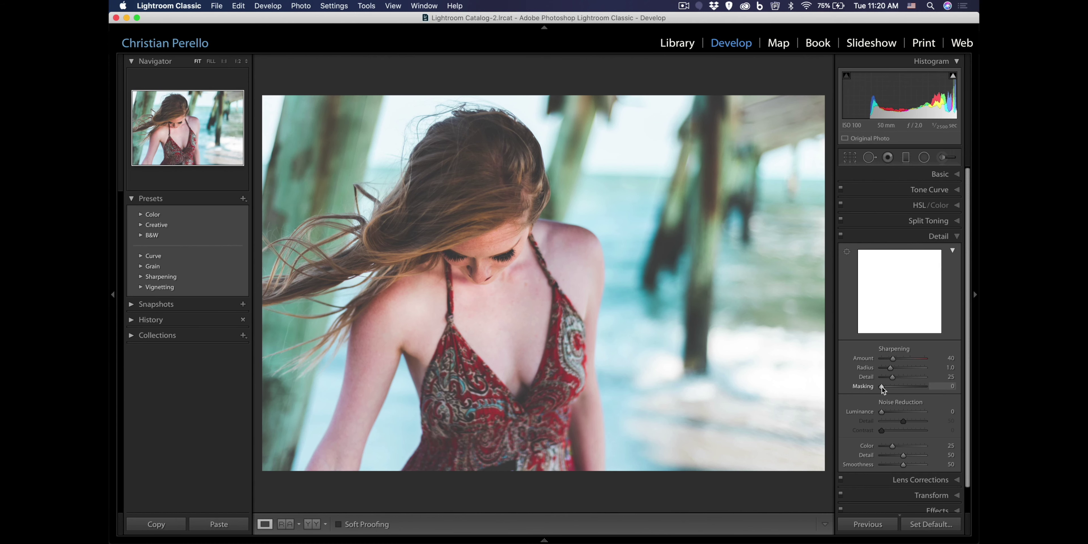
pyautogui.moveTo(883, 386); pyautogui.dragTo(904, 386)
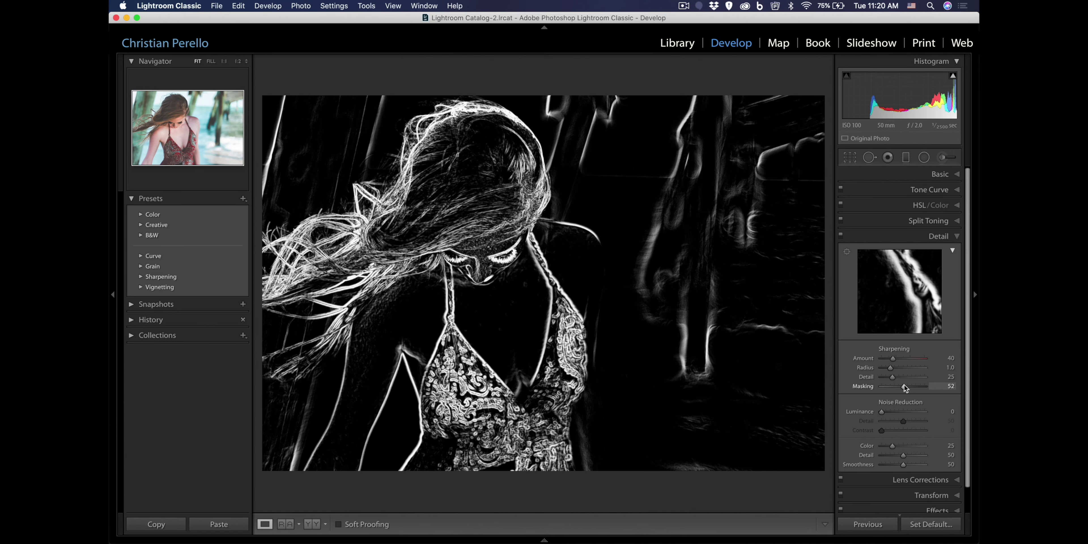
pyautogui.moveTo(905, 385); pyautogui.dragTo(904, 386)
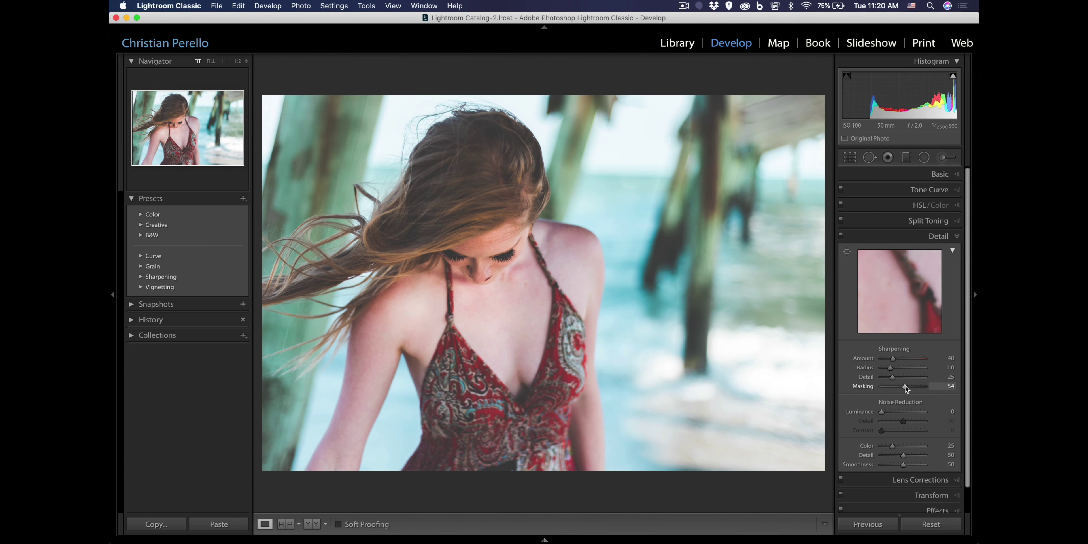
# - Warm the white balance Temp to 6,052 and reset Tint to 0
pyautogui.click(937, 176)
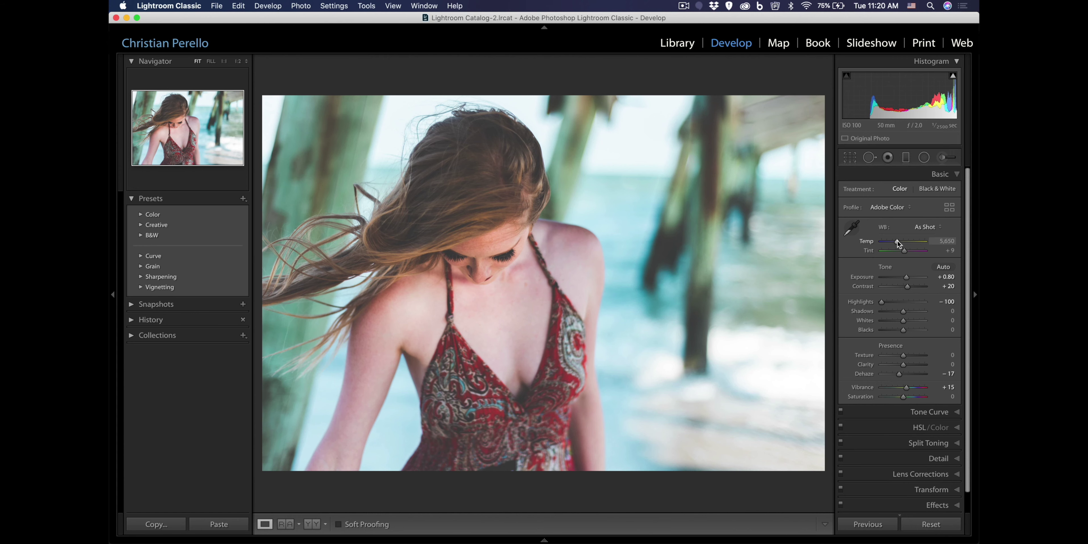
pyautogui.moveTo(897, 241); pyautogui.dragTo(898, 241)
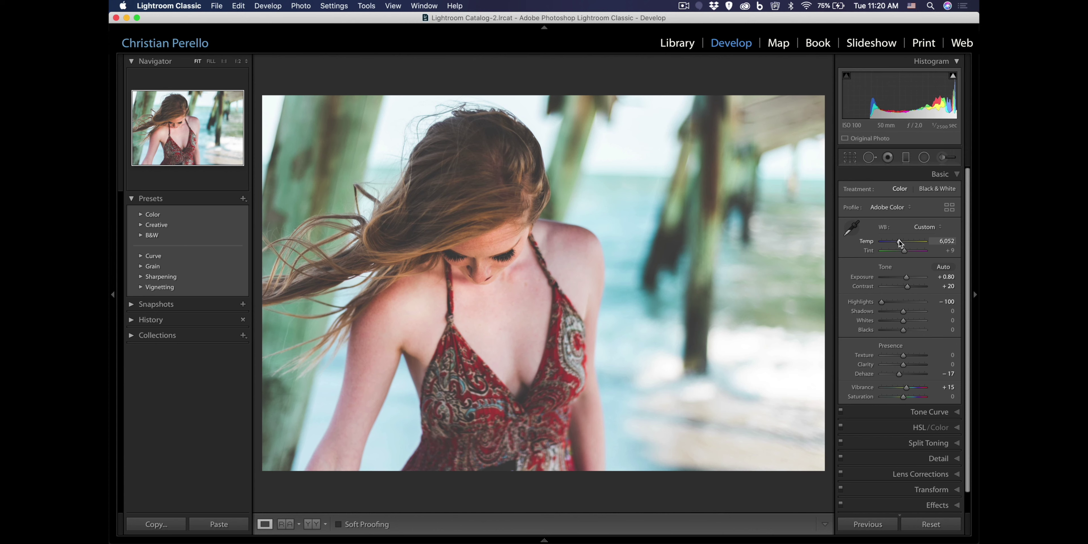
pyautogui.moveTo(904, 253); pyautogui.dragTo(902, 252)
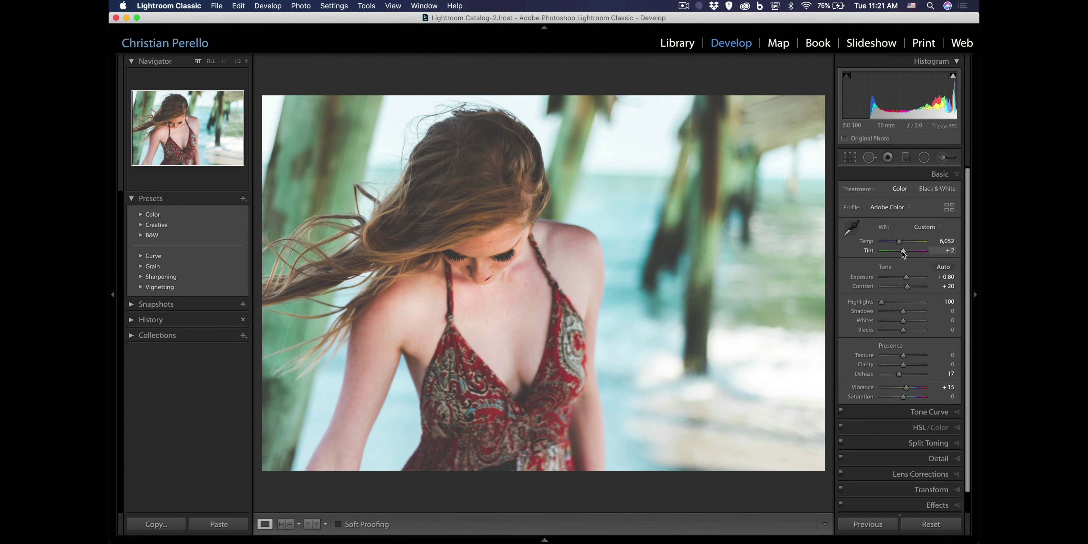
pyautogui.doubleClick(902, 252)
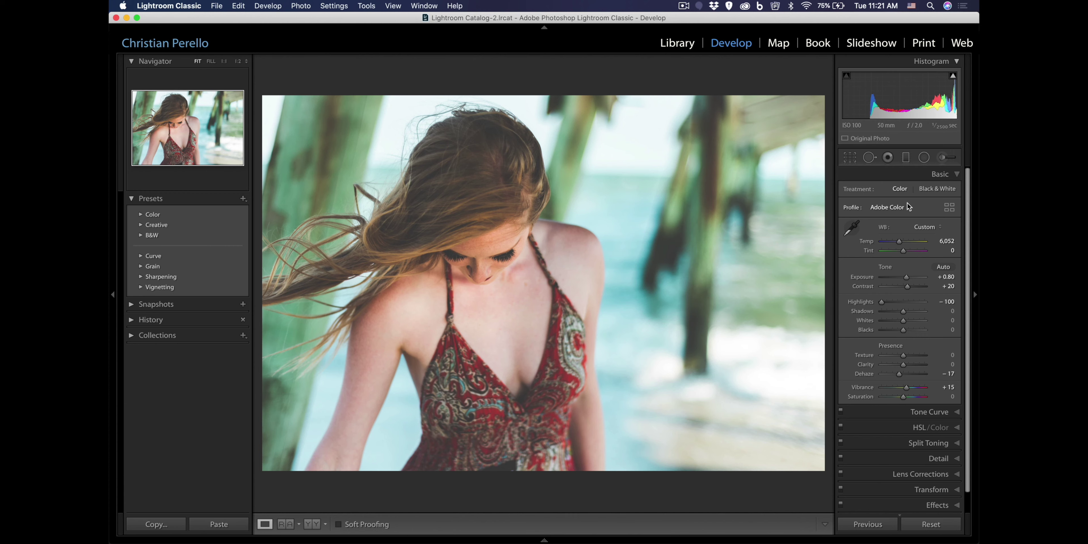
# - Start a graduated filter using the Temp effect preset
pyautogui.click(907, 158)
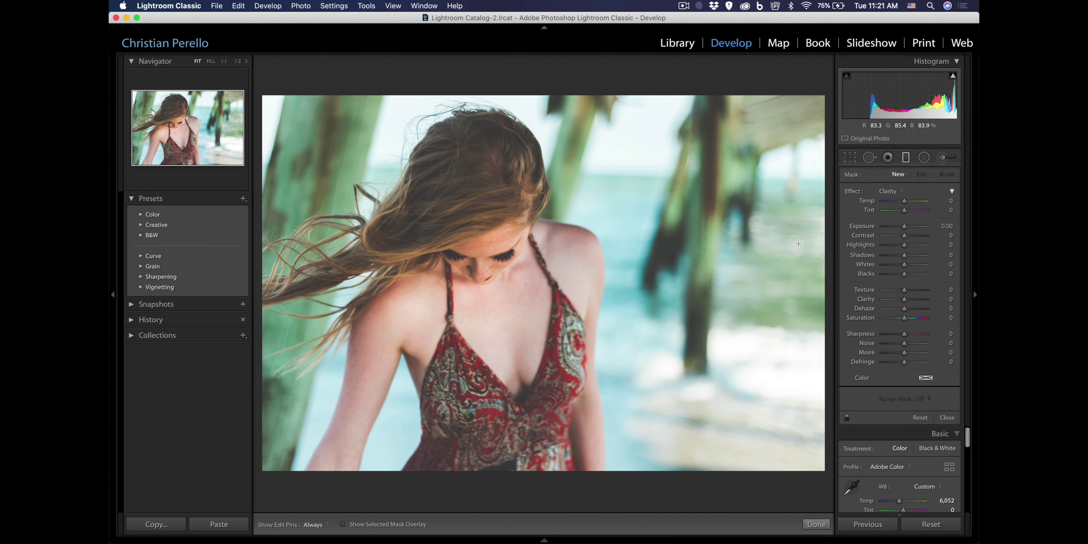
pyautogui.click(890, 191)
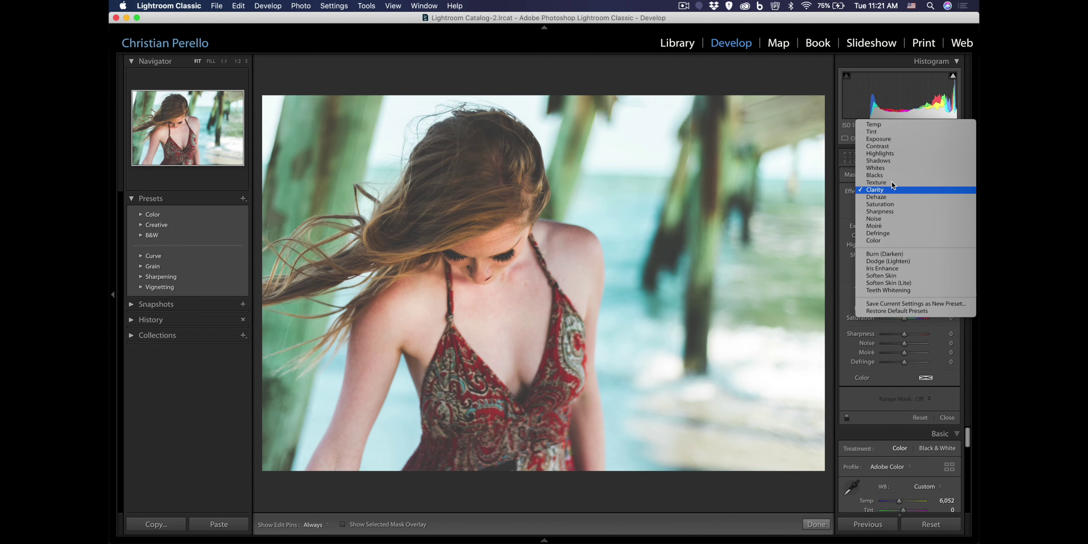
pyautogui.click(885, 131)
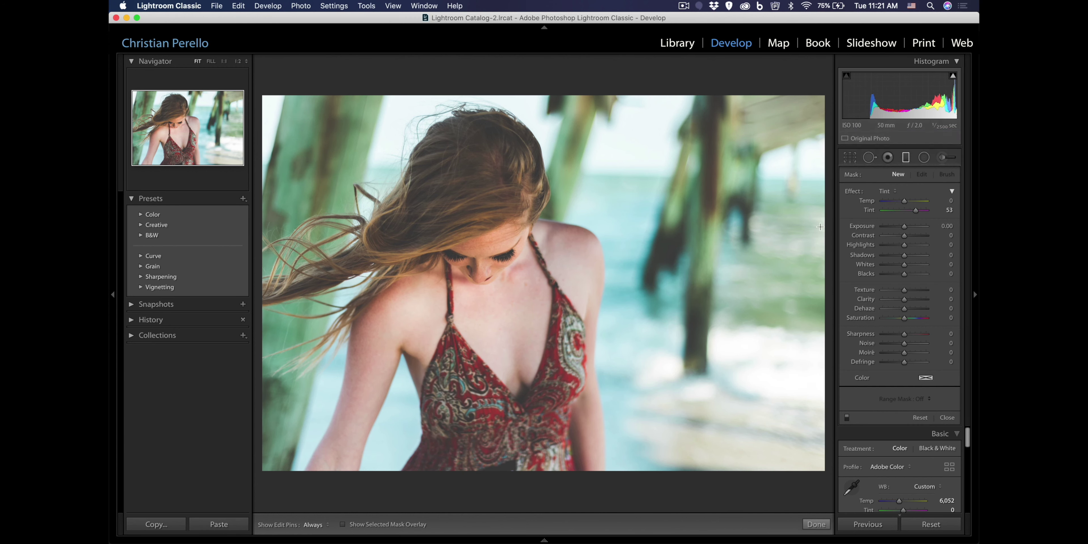
pyautogui.click(891, 191)
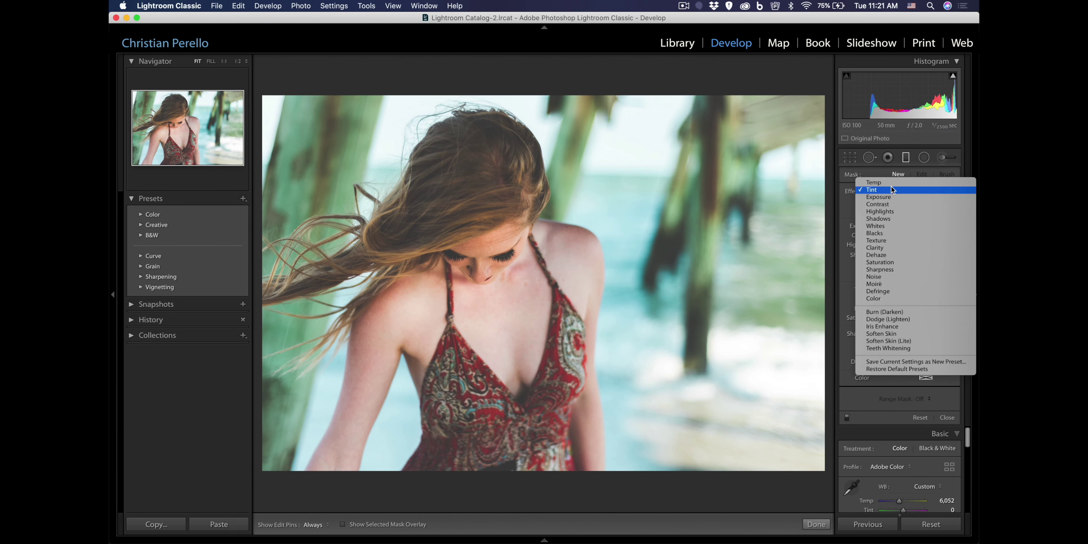
pyautogui.click(891, 183)
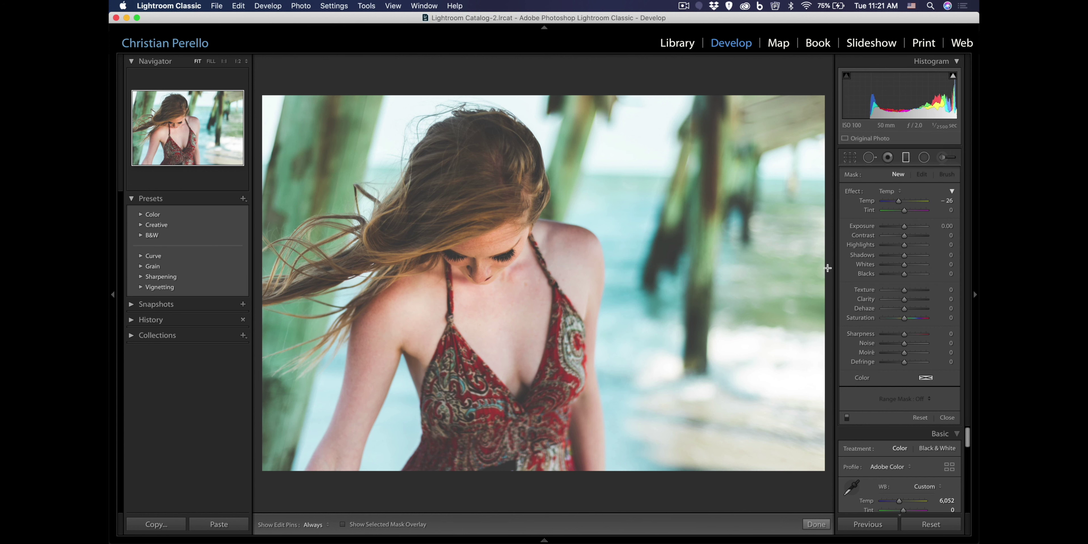
# - Lay the filter across the right side, shift it left, and raise its Temp to +42
pyautogui.moveTo(827, 266); pyautogui.dragTo(514, 276)
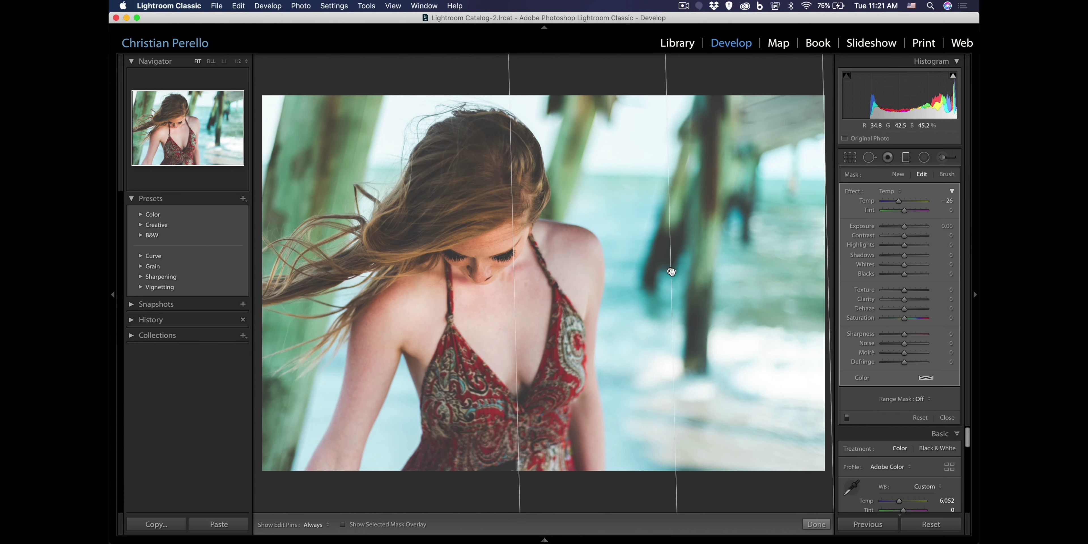
pyautogui.moveTo(671, 272)
pyautogui.moveTo(671, 271); pyautogui.dragTo(654, 272)
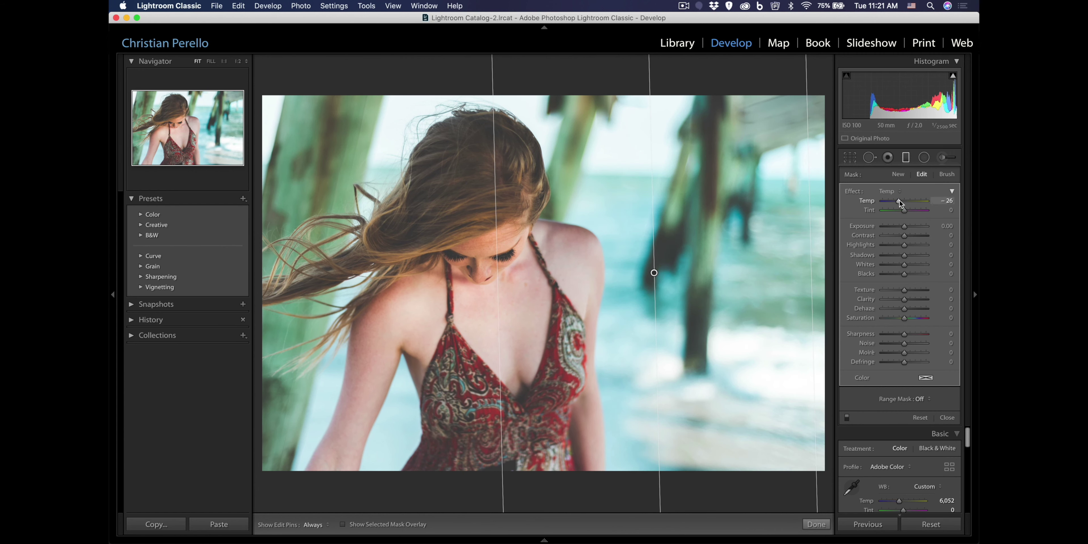
pyautogui.moveTo(900, 201); pyautogui.dragTo(914, 200)
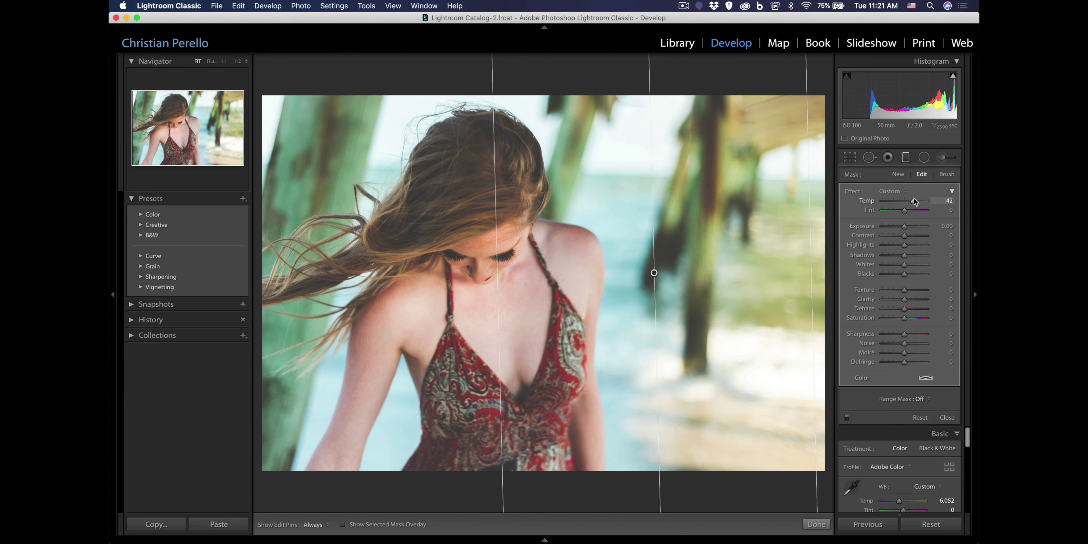
# - Try a second graduated filter from the left edge, cooling it to Temp −22 and Tint 1, then delete it
pyautogui.click(898, 174)
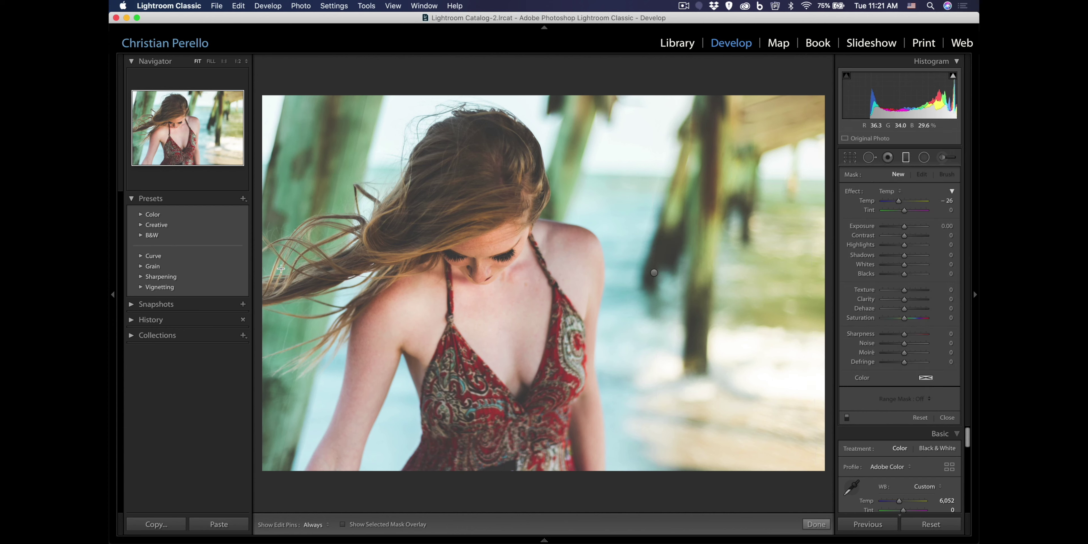
pyautogui.moveTo(268, 271); pyautogui.dragTo(436, 313)
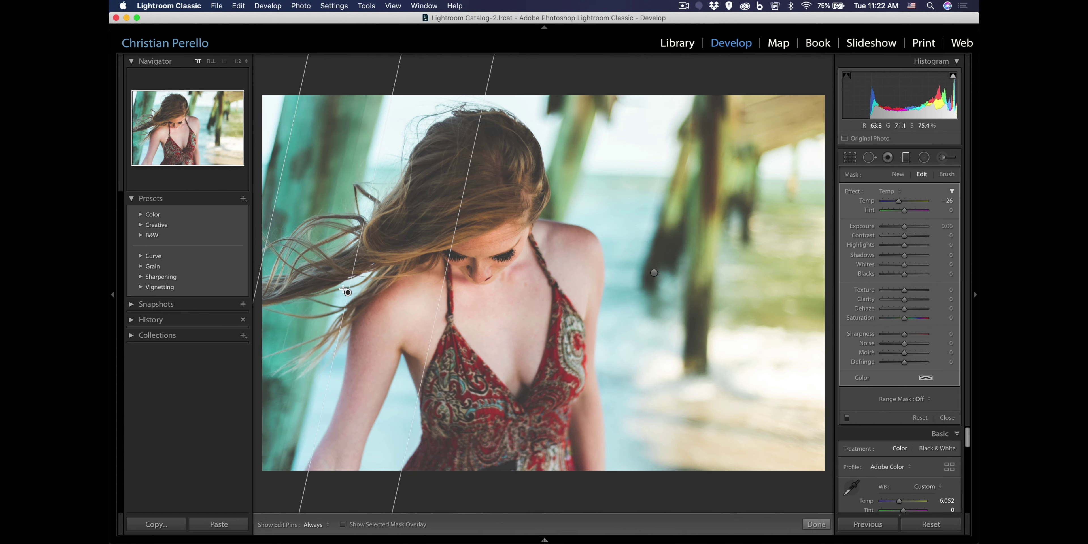
pyautogui.moveTo(347, 291)
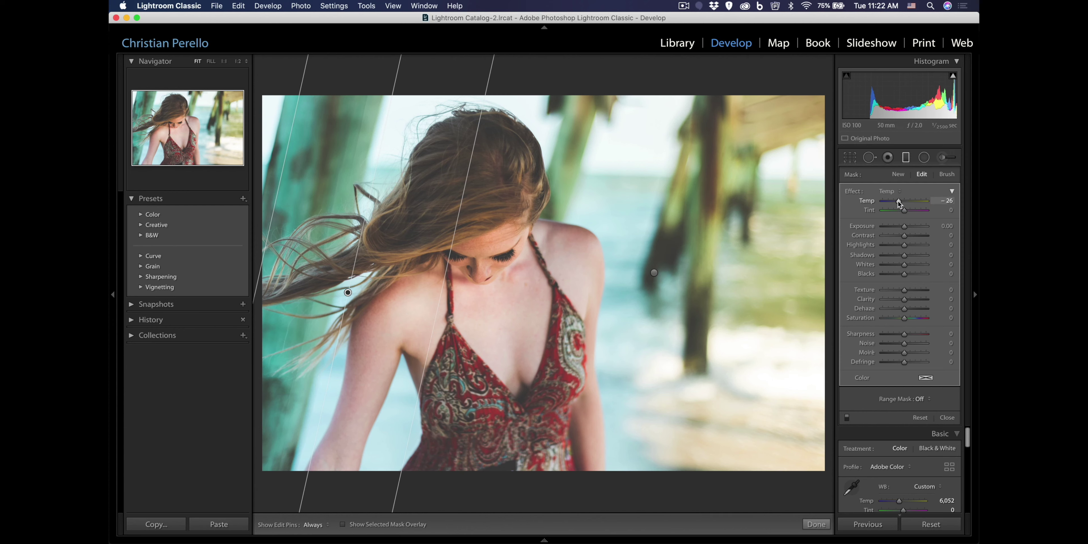
pyautogui.moveTo(898, 204); pyautogui.dragTo(910, 208)
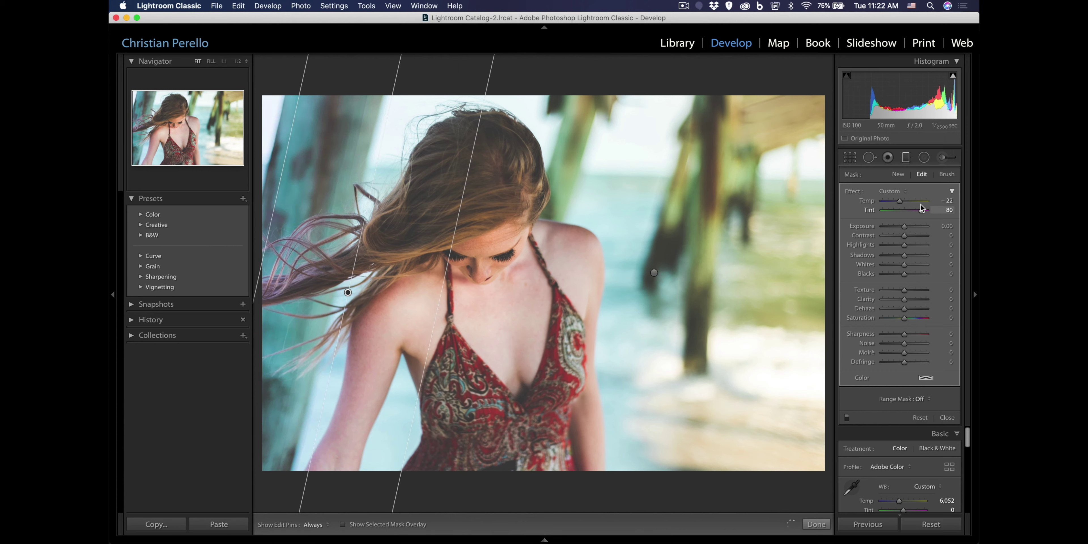
pyautogui.moveTo(920, 204); pyautogui.dragTo(903, 204)
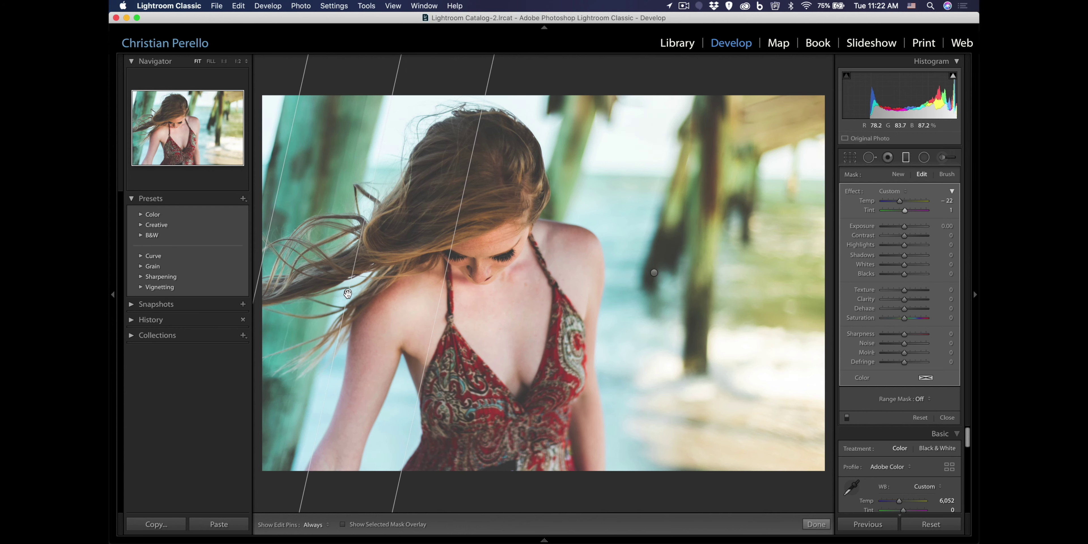
pyautogui.moveTo(347, 293)
pyautogui.press('Delete')
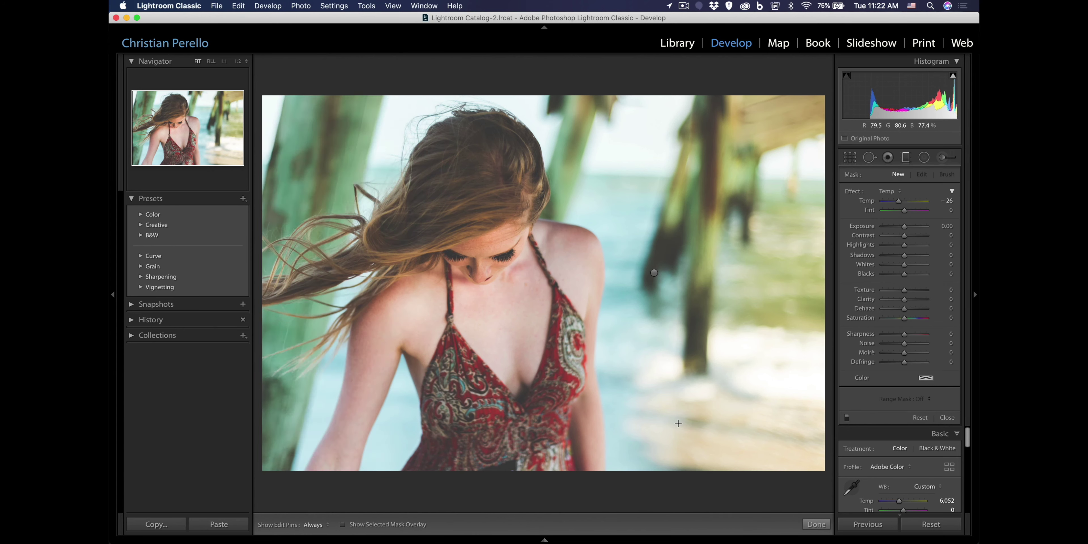
pyautogui.press('m')
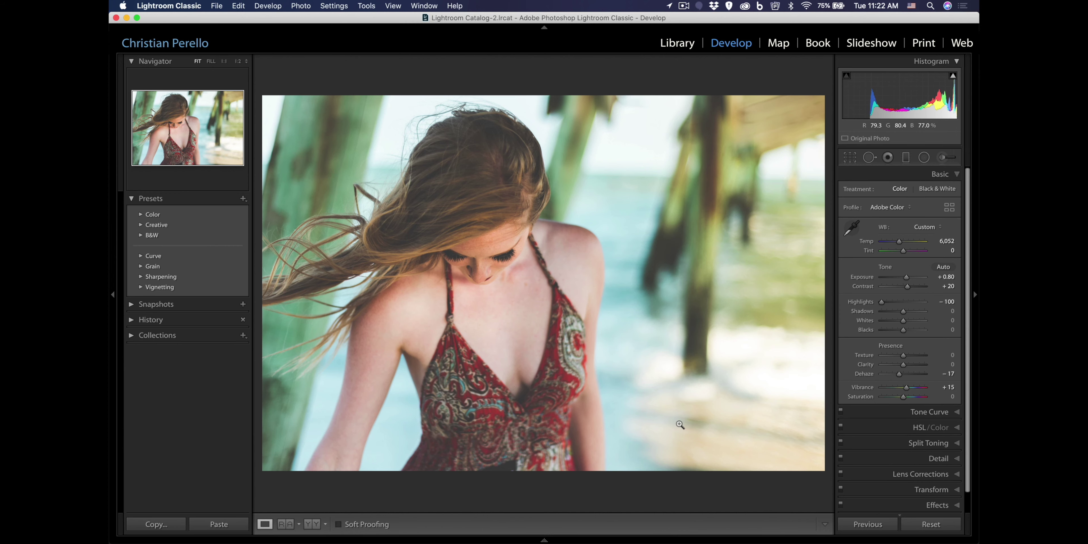